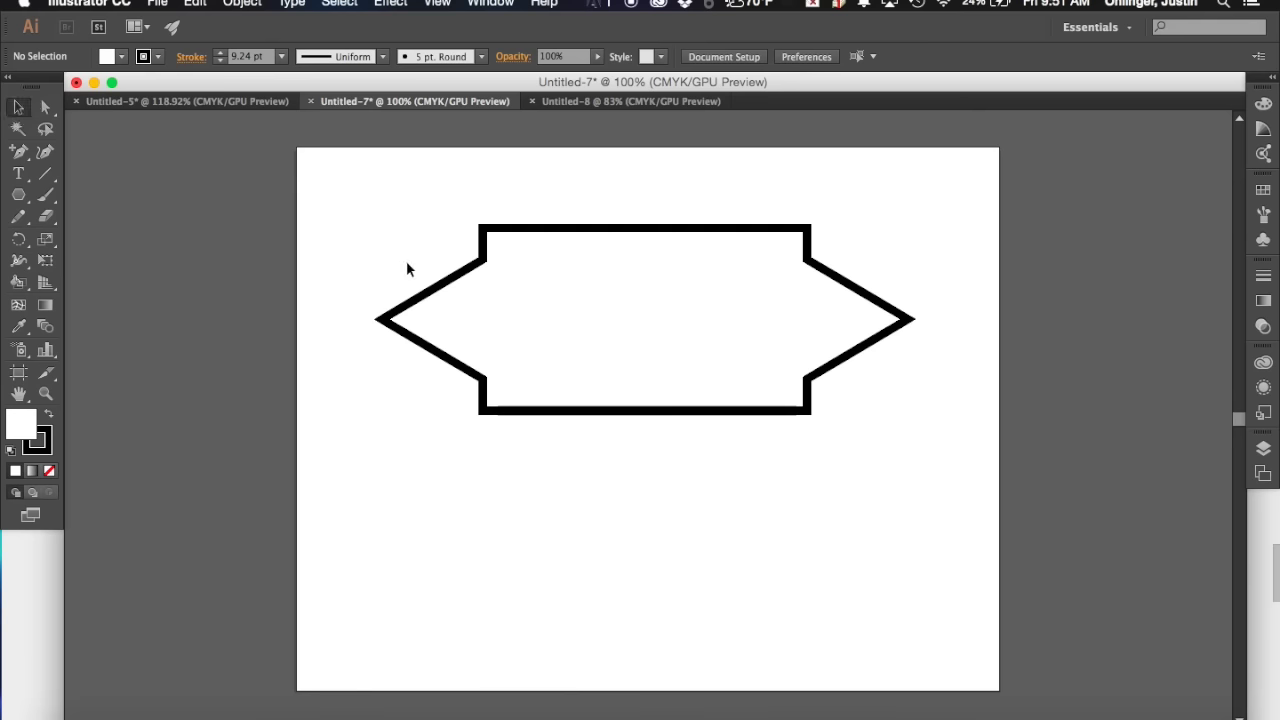
Move the whole outlined banner shape sideways with Direct Selection, placing it slightly to the right of its original position.
{"action": "left_click", "coordinate": [490, 236]}
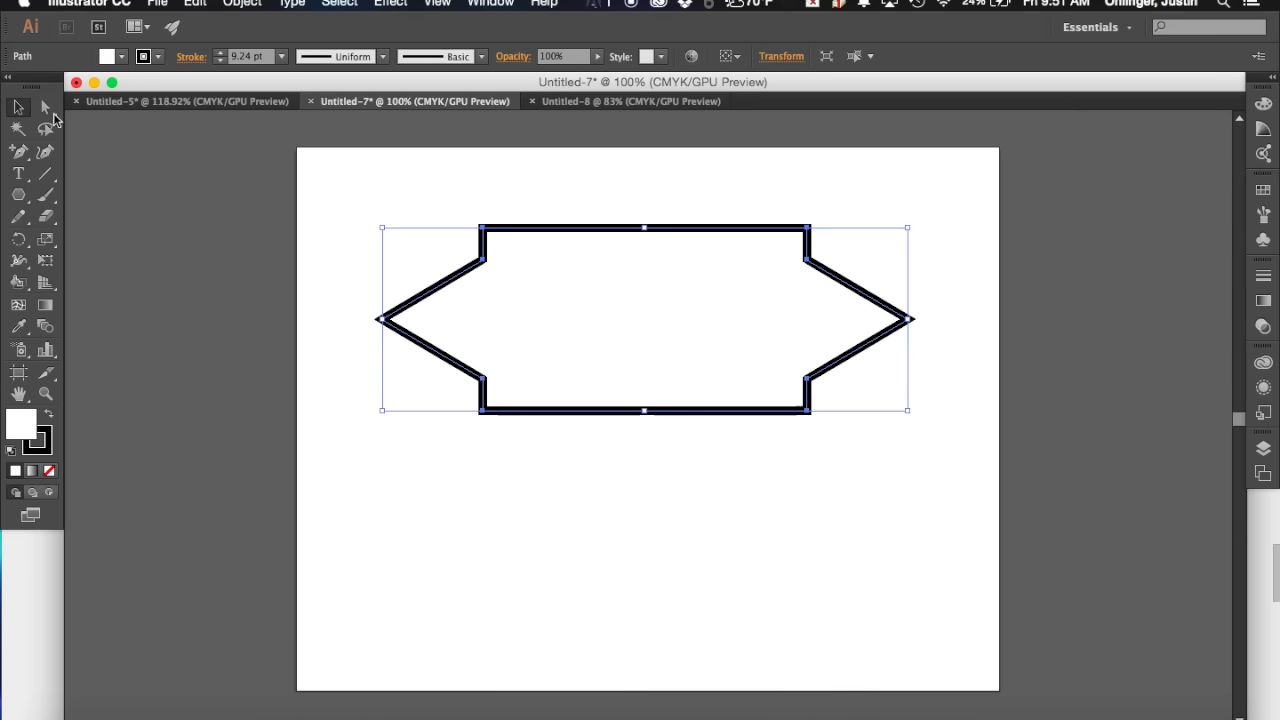
{"action": "left_click", "coordinate": [46, 110]}
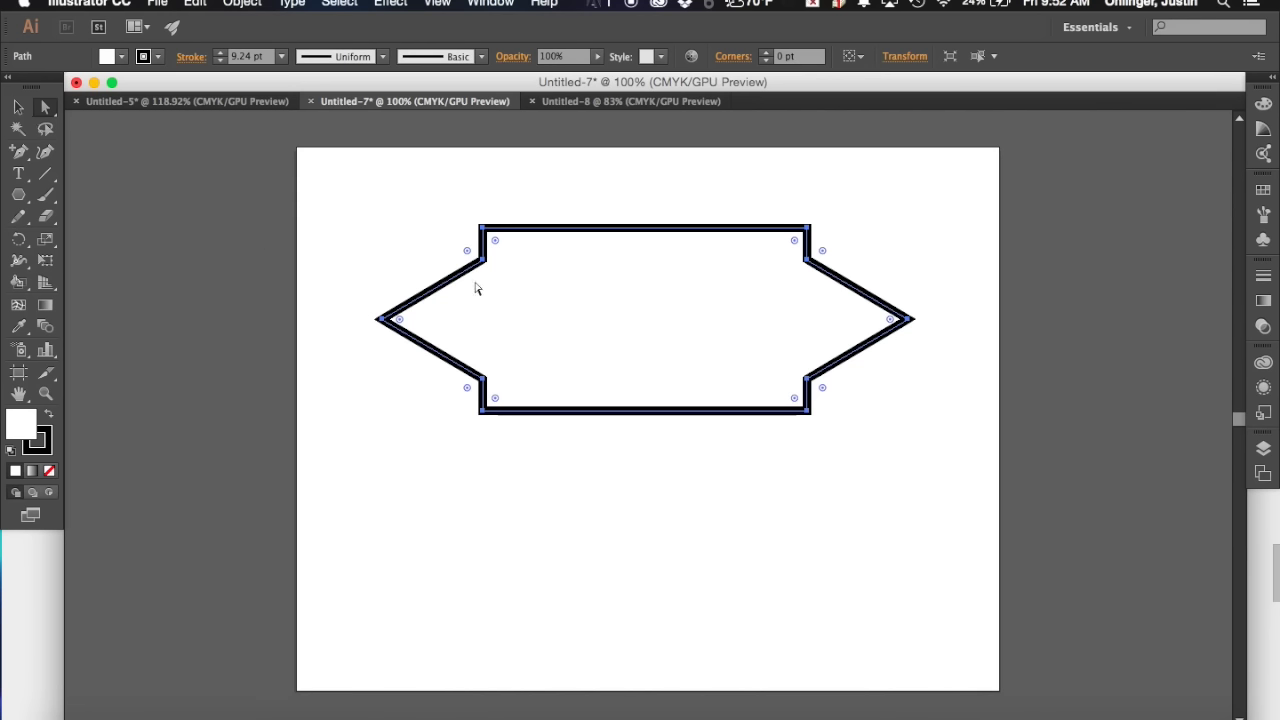
{"action": "left_click", "coordinate": [483, 229]}
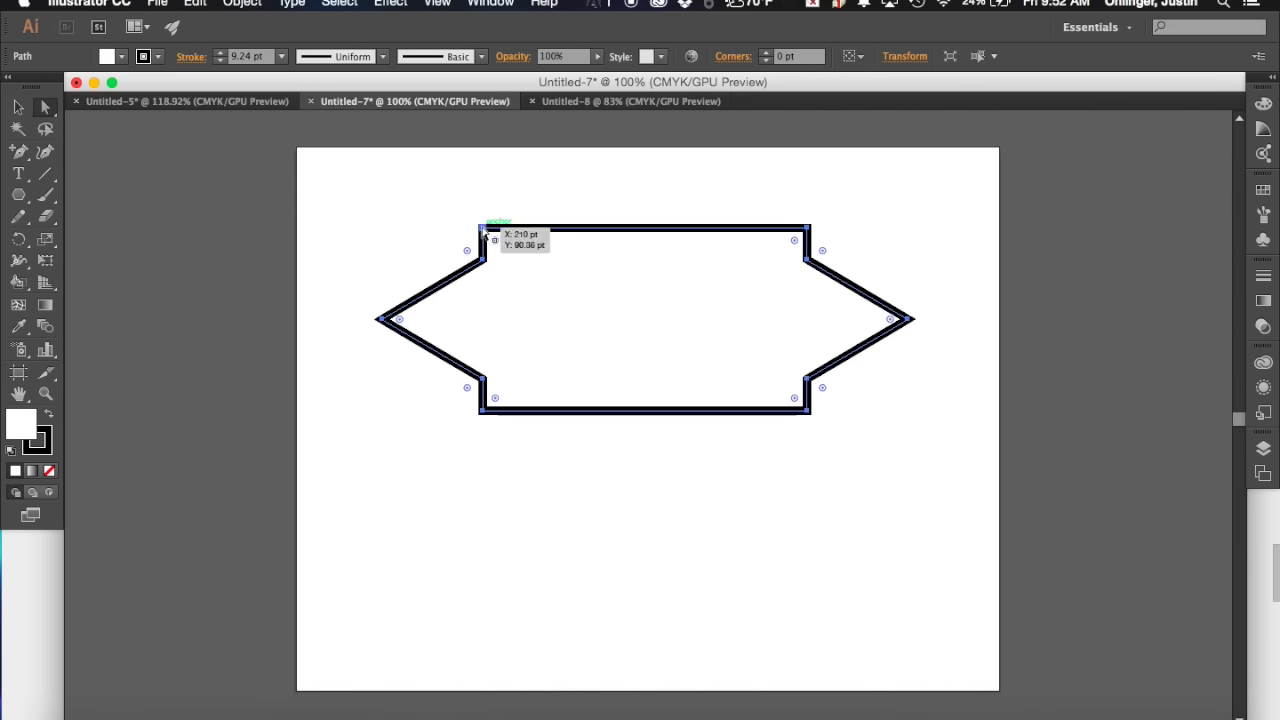
{"action": "left_click_drag", "start_coordinate": [382, 319], "coordinate": [337, 319]}
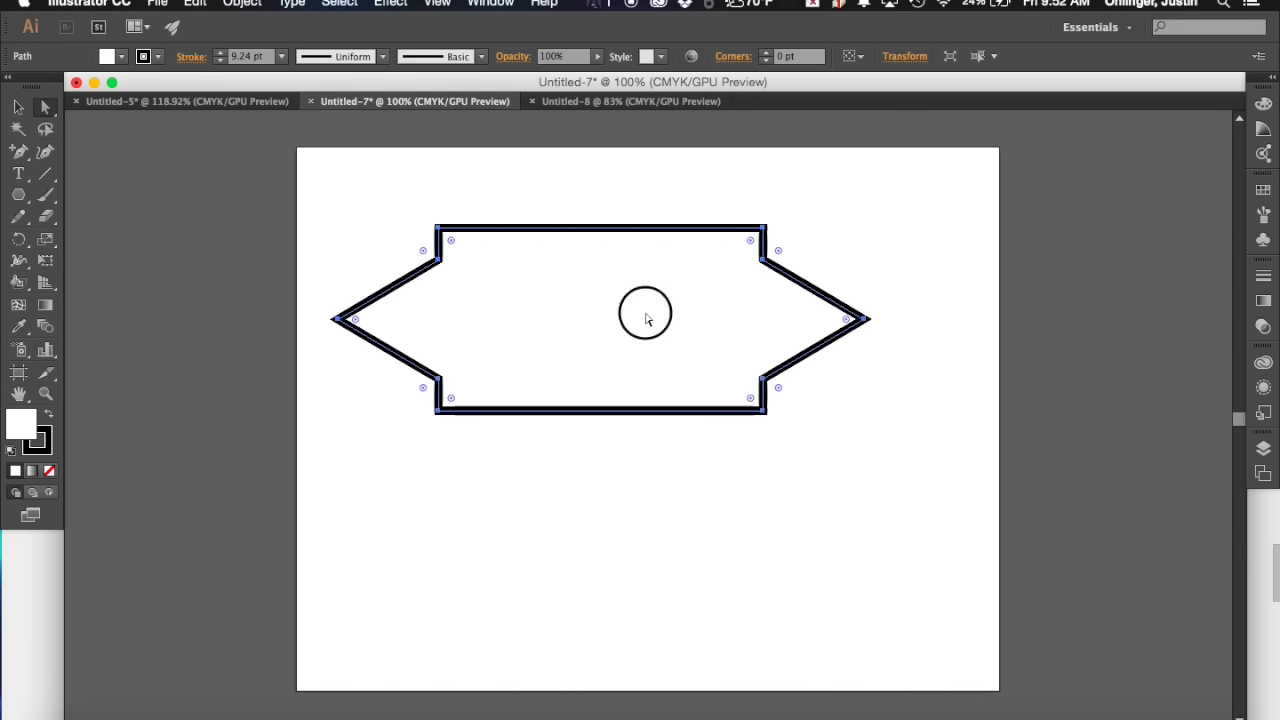
{"action": "left_click_drag", "start_coordinate": [645, 318], "coordinate": [720, 317]}
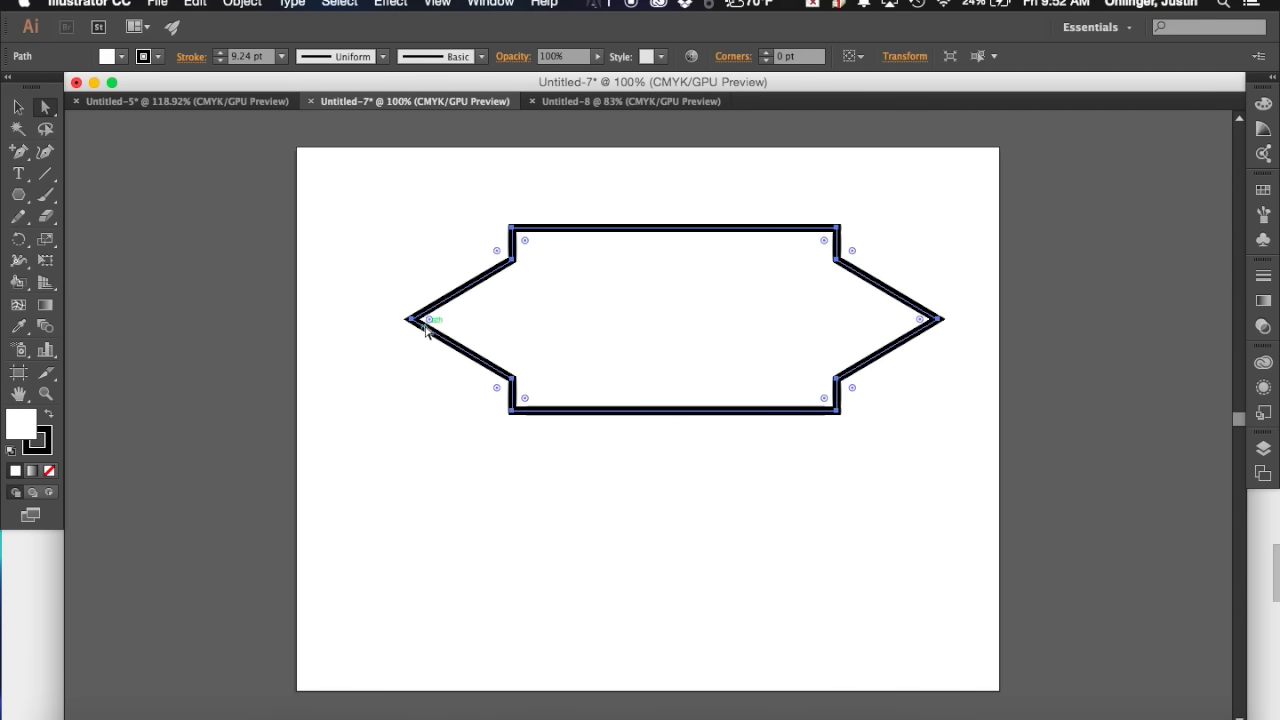
Move the banner's left tip anchor to about X 128, Y 198 pt and pull both lower corner anchors outward and down.
{"action": "left_click", "coordinate": [429, 374]}
{"action": "mouse_move", "coordinate": [412, 319]}
{"action": "left_mouse_down"}
{"action": "mouse_move", "coordinate": [370, 325]}
{"action": "mouse_move", "coordinate": [451, 310]}
{"action": "mouse_move", "coordinate": [629, 317]}
{"action": "mouse_move", "coordinate": [409, 322]}
{"action": "left_mouse_up"}
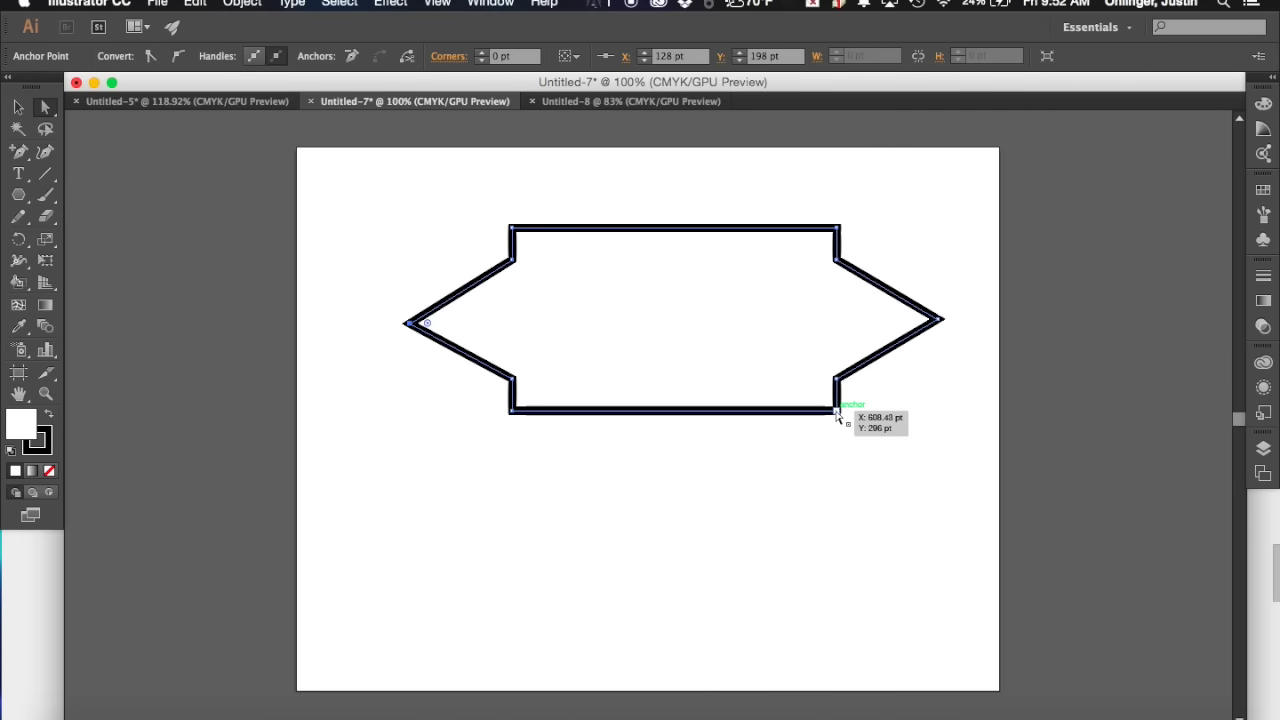
{"action": "left_click_drag", "start_coordinate": [837, 411], "coordinate": [870, 437]}
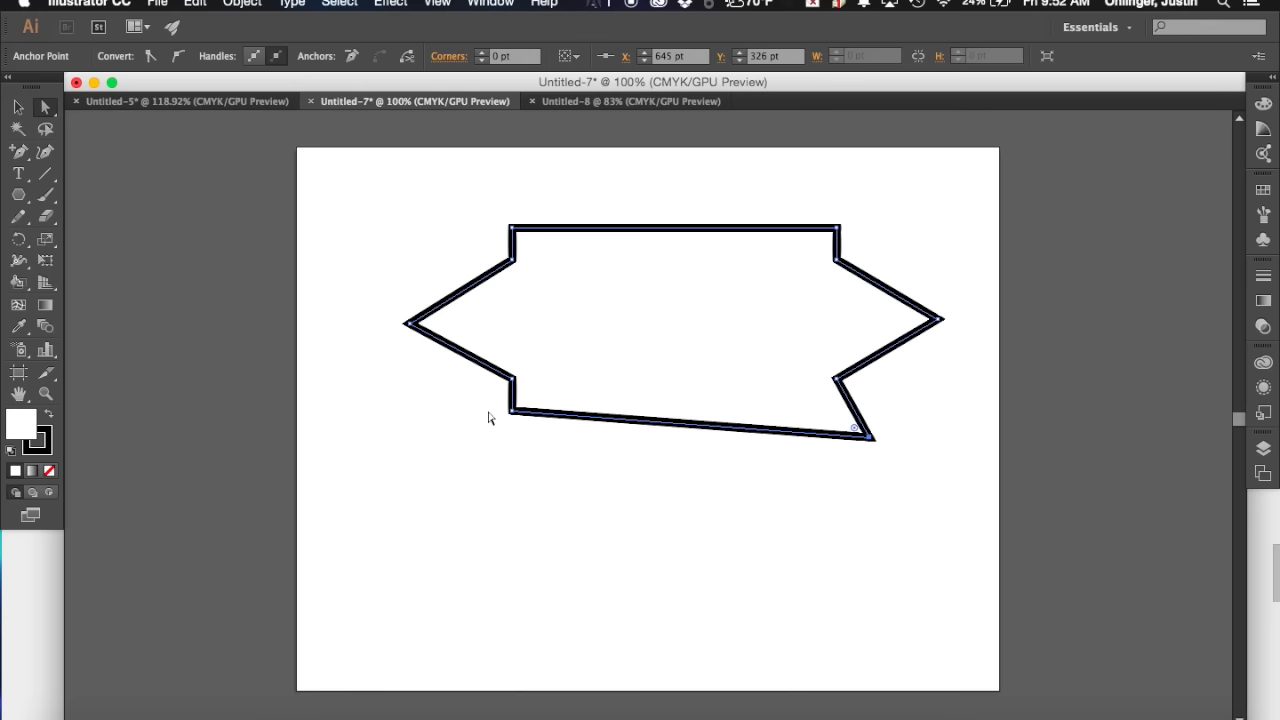
{"action": "left_click_drag", "start_coordinate": [511, 411], "coordinate": [490, 437]}
Pull both upper corner anchors outward and up to the same height, undoing any misplaced move of the upper-left one.
{"action": "left_click_drag", "start_coordinate": [514, 229], "coordinate": [465, 203]}
{"action": "left_click_drag", "start_coordinate": [838, 228], "coordinate": [872, 202]}
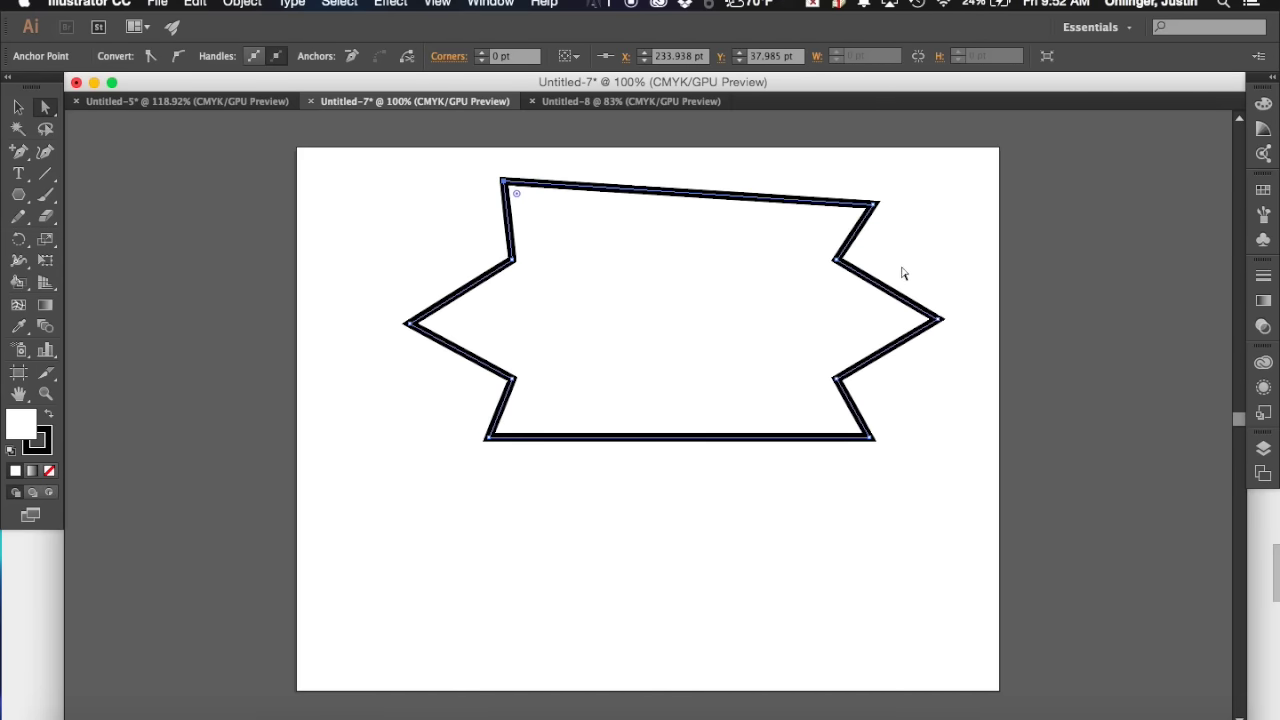
{"action": "key", "text": "super+z"}
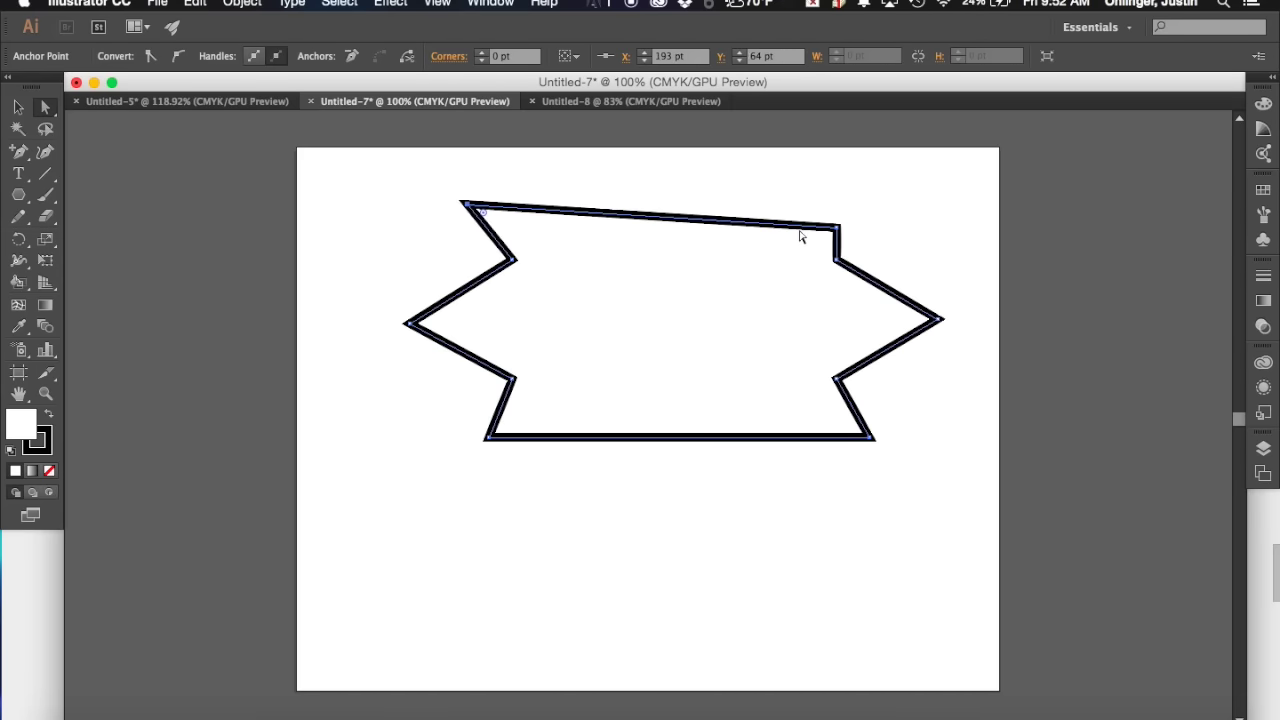
{"action": "left_click", "coordinate": [881, 228]}
{"action": "left_click_drag", "start_coordinate": [826, 227], "coordinate": [870, 206]}
Round all corners of the banner shape together to a radius of about 12.95 pt and deselect it.
{"action": "key", "text": "v"}
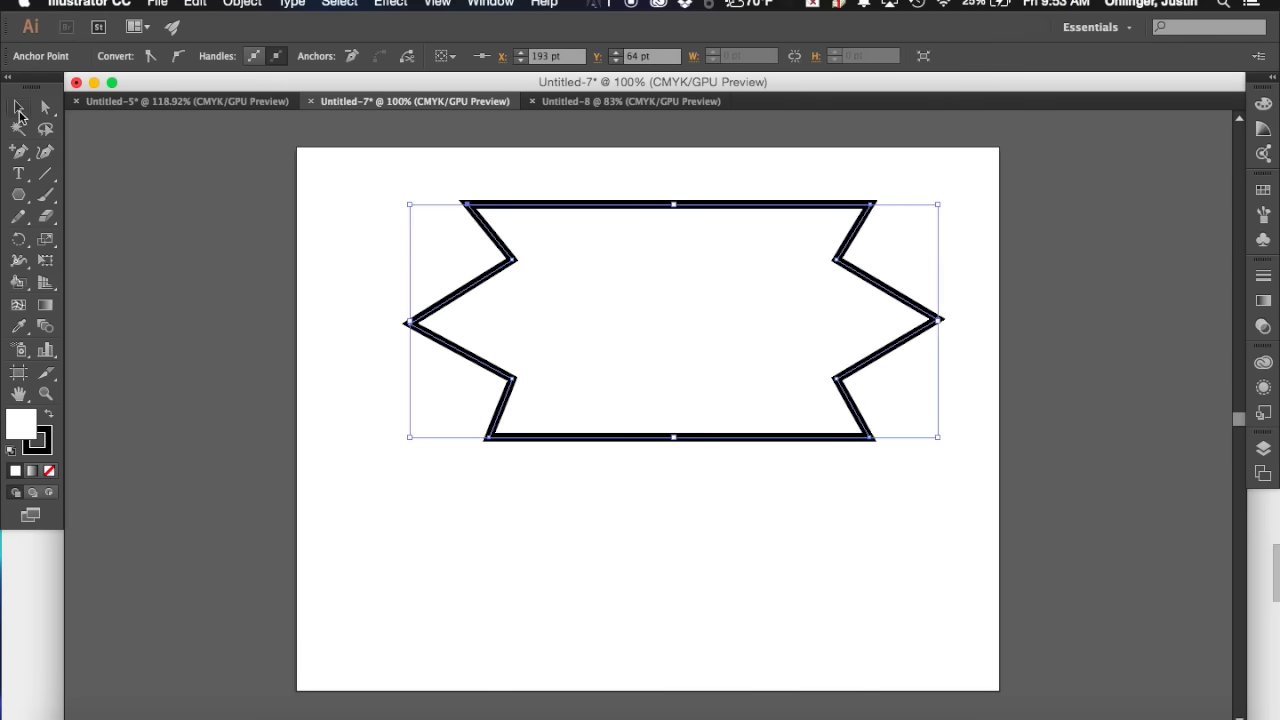
{"action": "left_click", "coordinate": [503, 195]}
{"action": "left_click", "coordinate": [490, 204]}
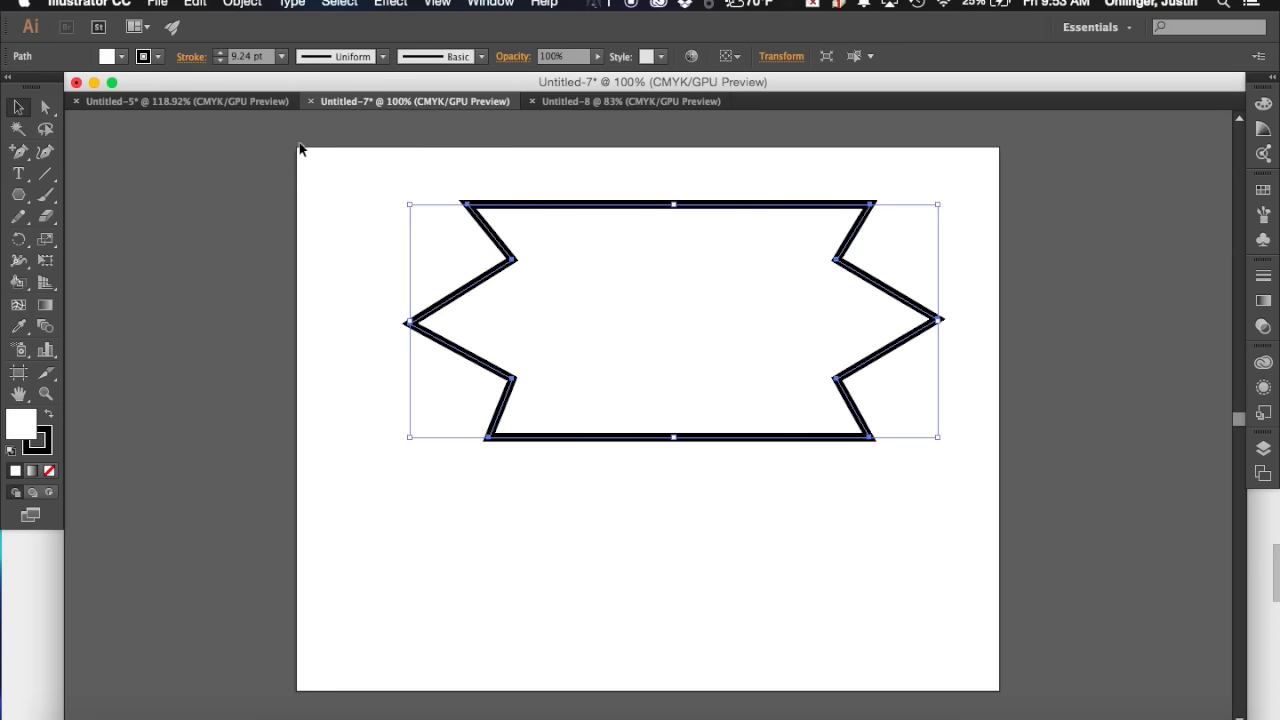
{"action": "left_click", "coordinate": [52, 110]}
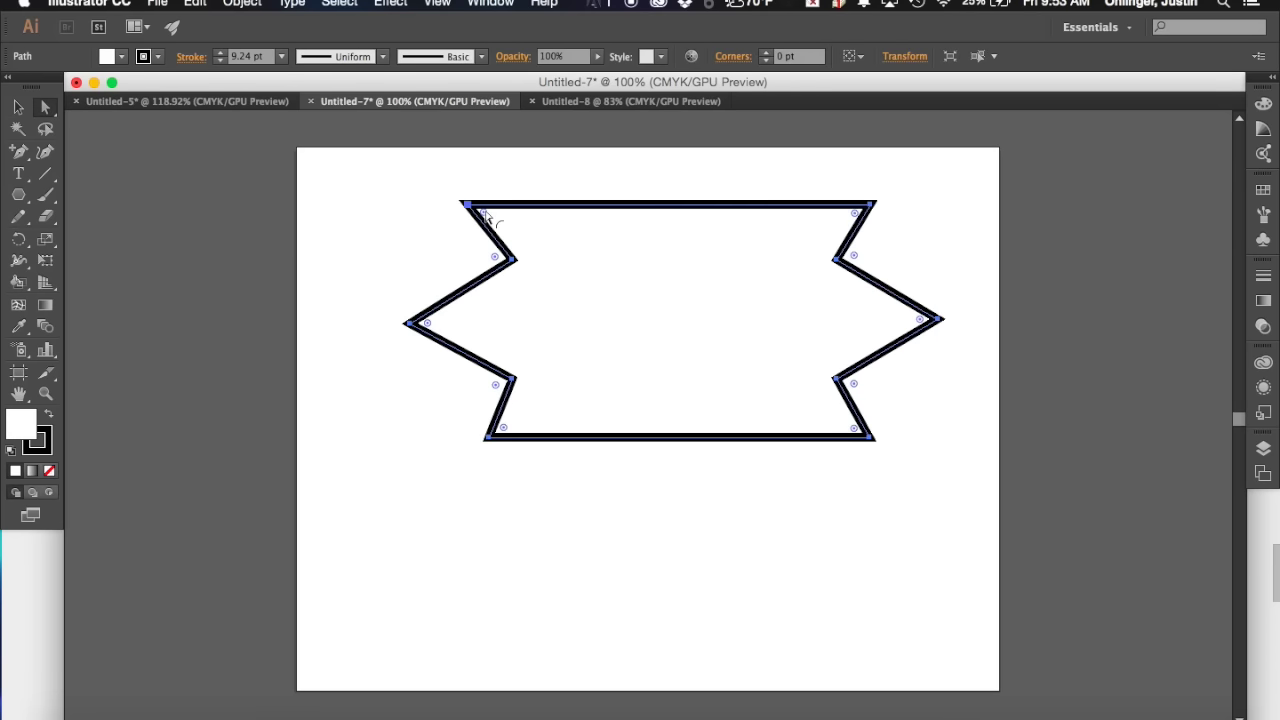
{"action": "left_click_drag", "start_coordinate": [485, 215], "coordinate": [492, 212]}
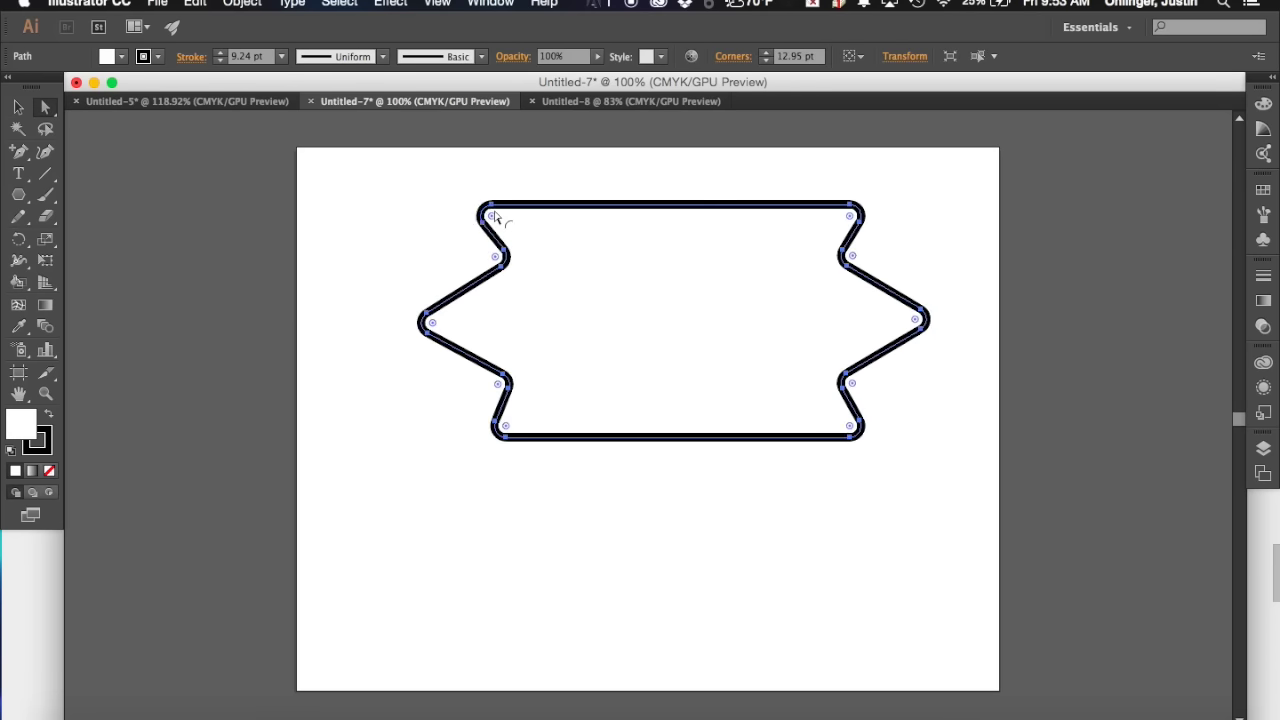
{"action": "left_click", "coordinate": [391, 234]}
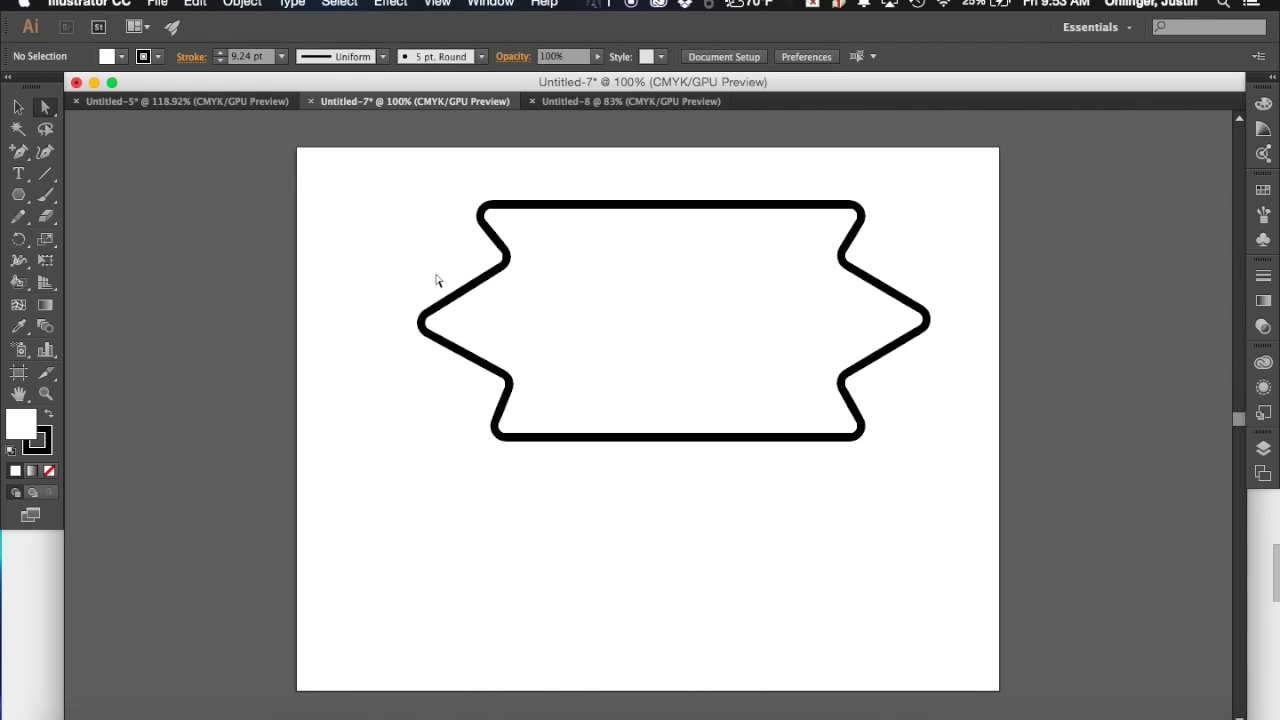
Reselect the whole rounded shape and reduce its height slightly from the top edge with Free Transform.
{"action": "key", "text": "b"}
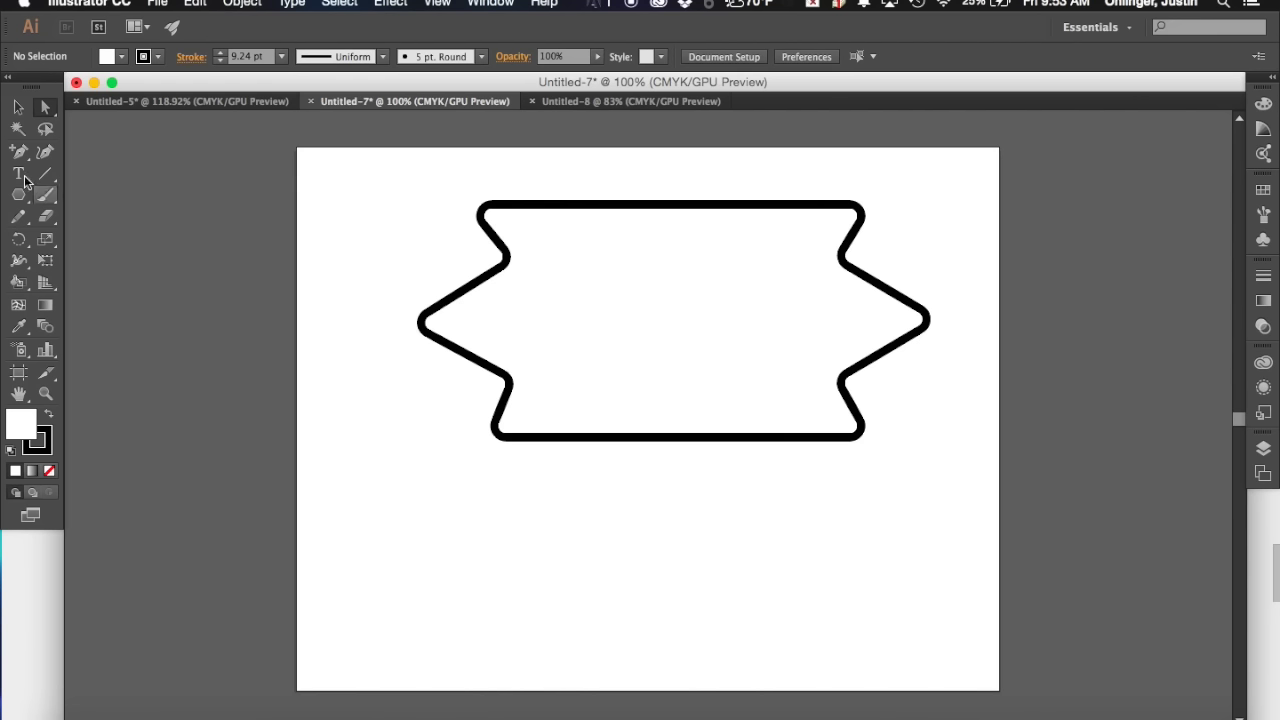
{"action": "left_click", "coordinate": [46, 108]}
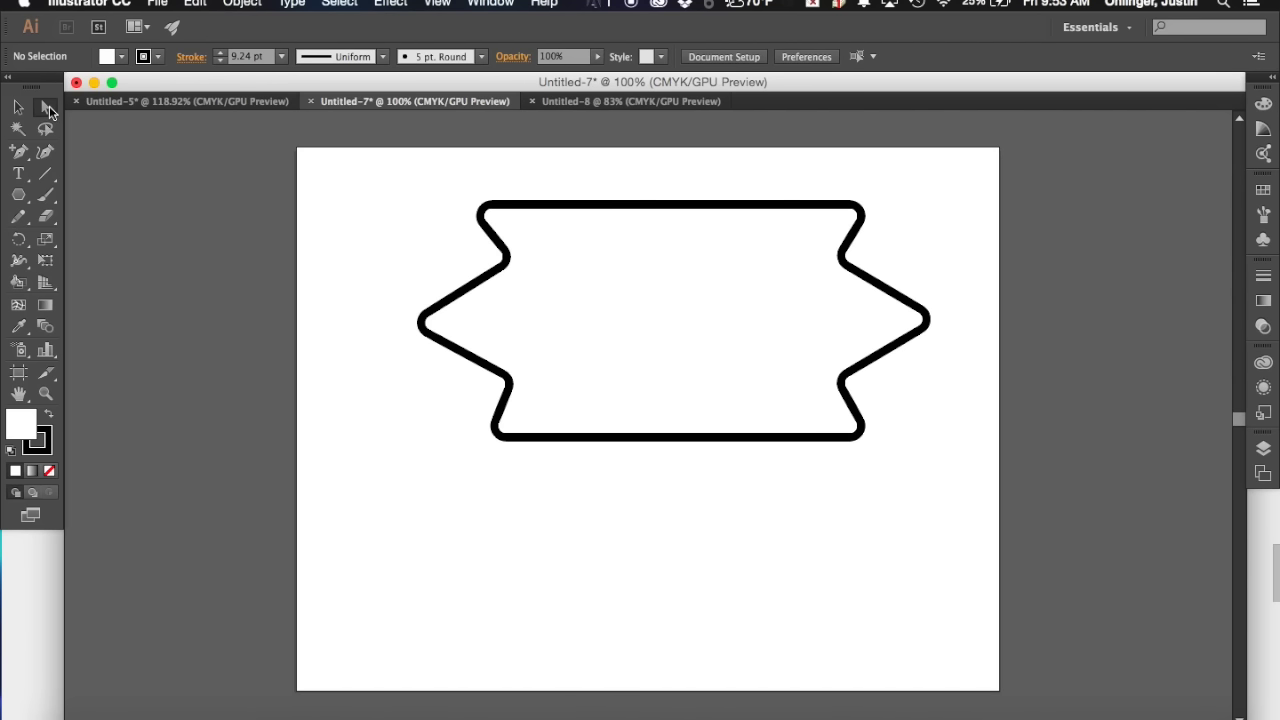
{"action": "left_click", "coordinate": [461, 351]}
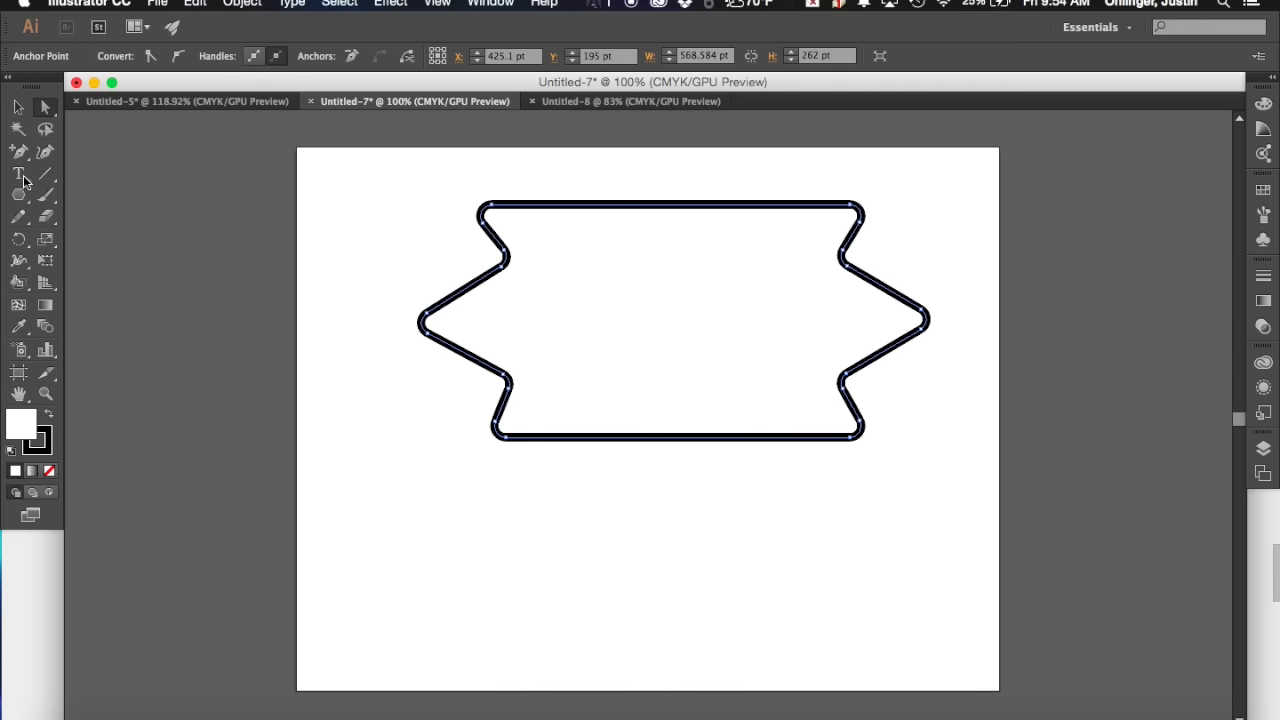
{"action": "key", "text": "v"}
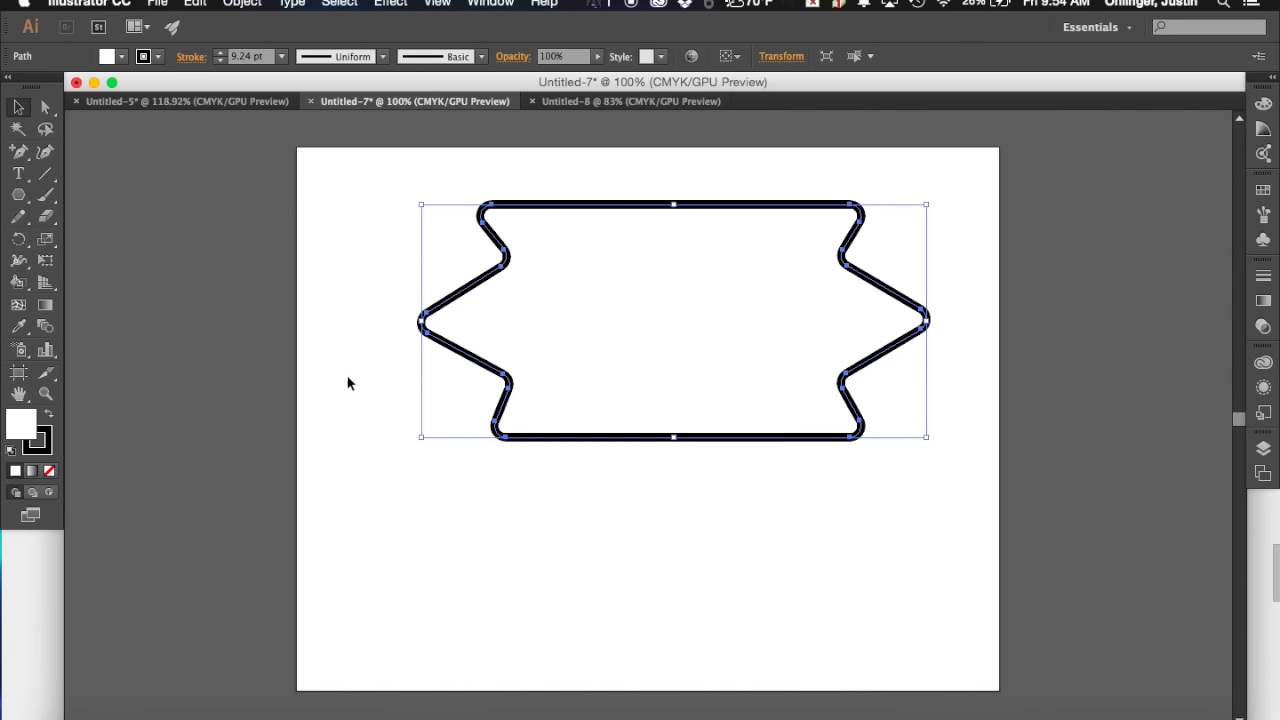
{"action": "left_click", "coordinate": [46, 262]}
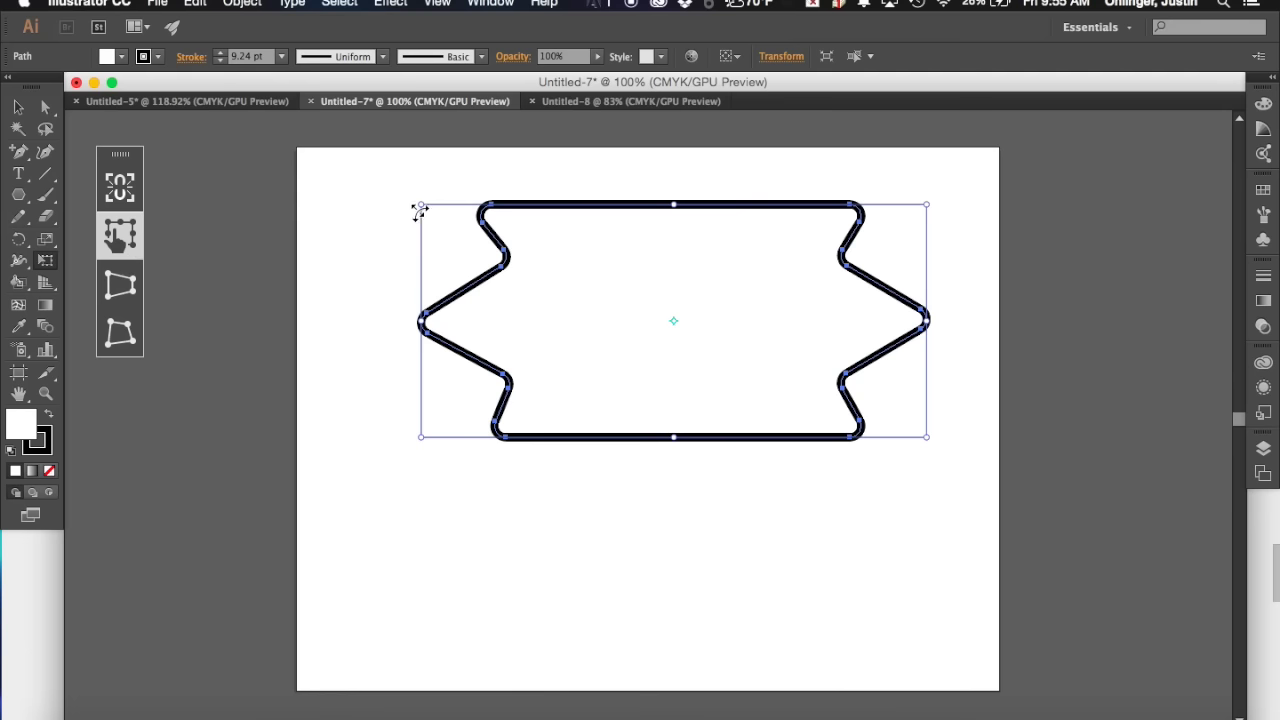
{"action": "left_click_drag", "start_coordinate": [423, 207], "coordinate": [524, 204]}
{"action": "left_click_drag", "start_coordinate": [420, 171], "coordinate": [396, 200]}
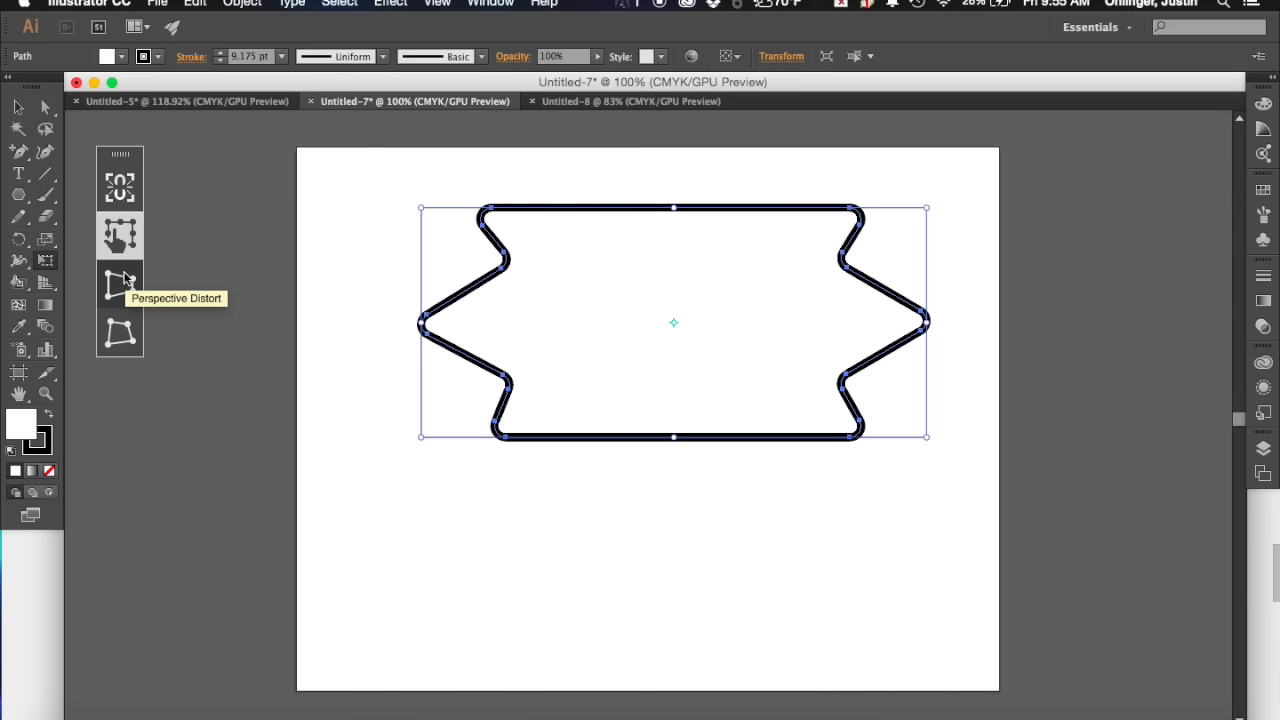
Try narrowing the shape's top with Perspective Distort and stretching its lower-right corner outward with Free Distort, and undo both distortions.
{"action": "left_click", "coordinate": [121, 283]}
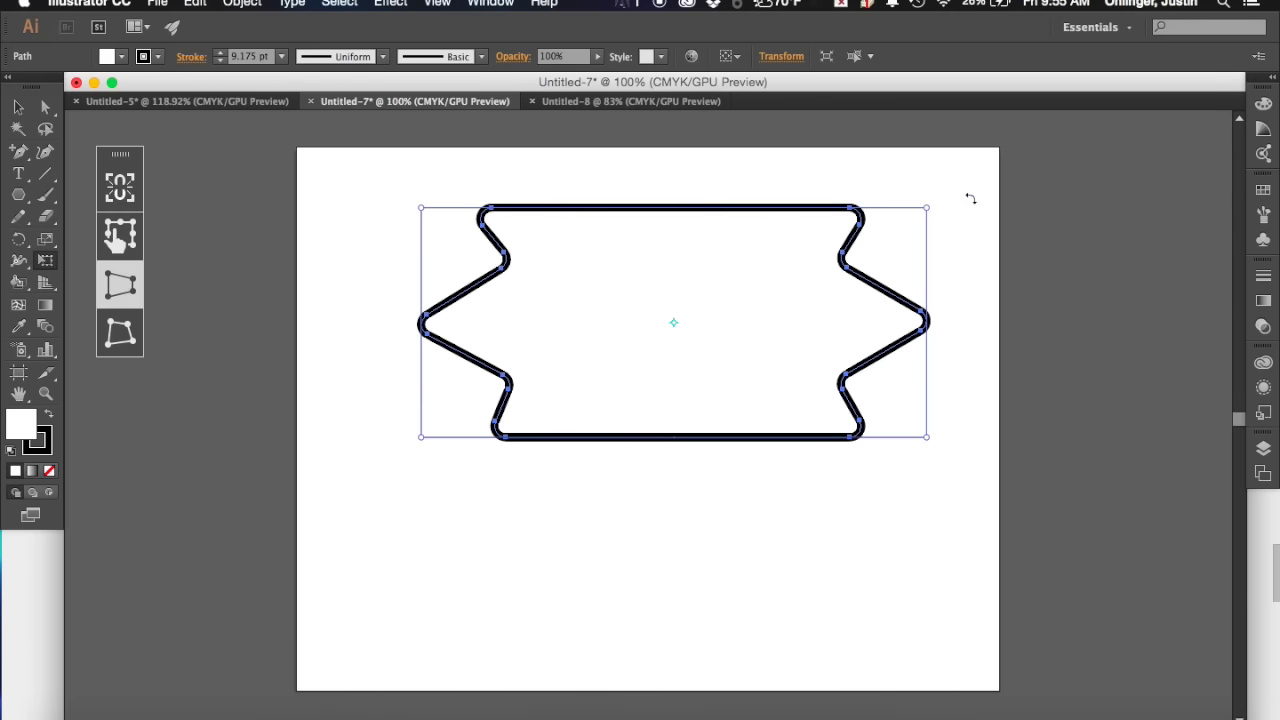
{"action": "left_click_drag", "start_coordinate": [920, 206], "coordinate": [796, 248]}
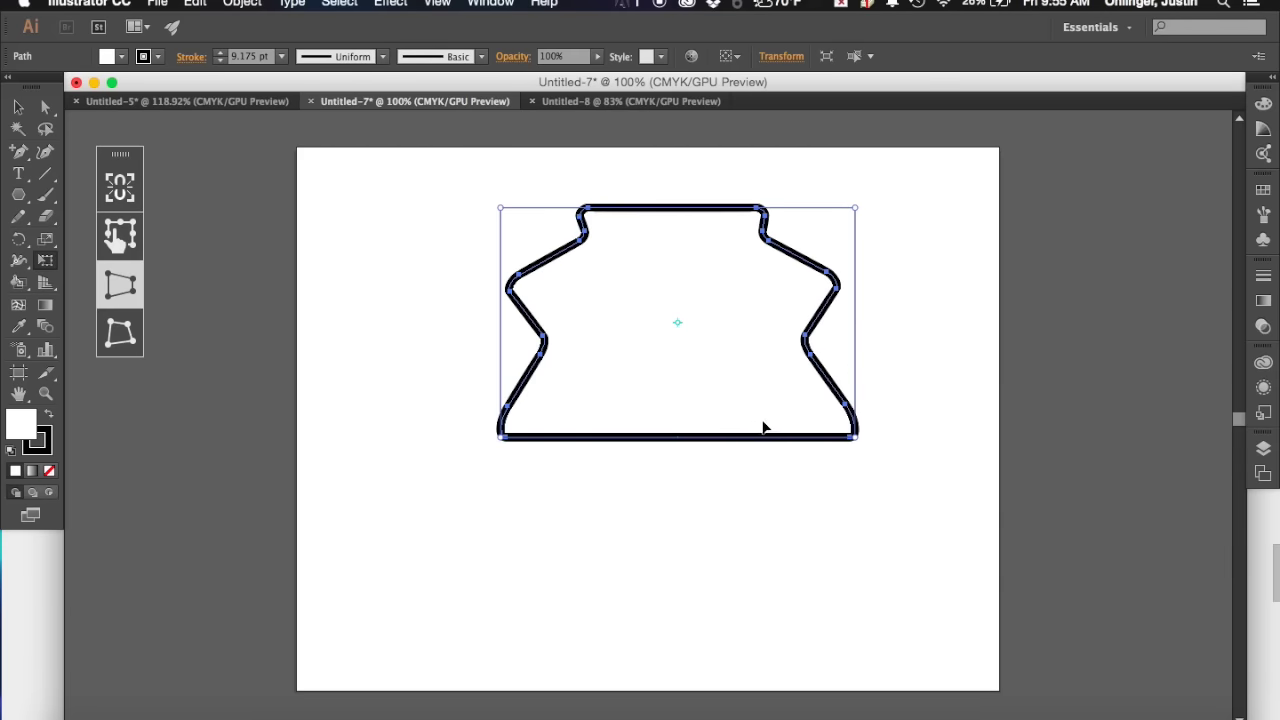
{"action": "left_click", "coordinate": [120, 334]}
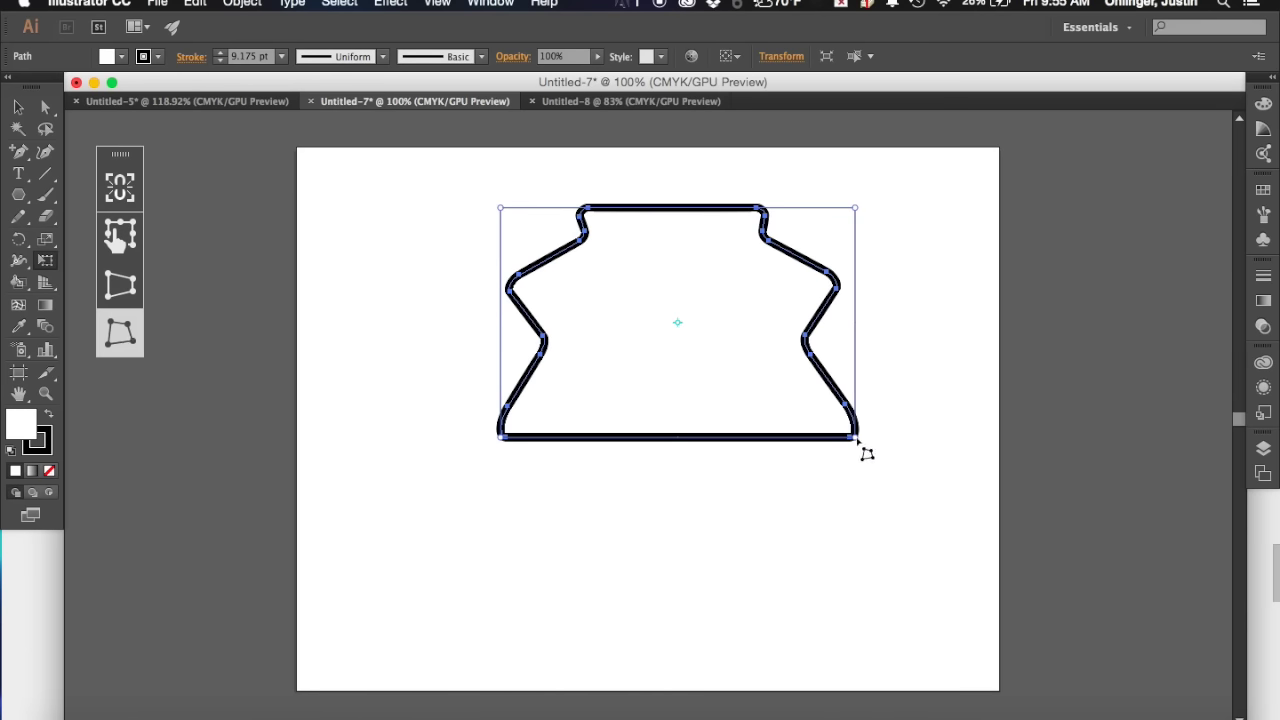
{"action": "left_click_drag", "start_coordinate": [855, 437], "coordinate": [906, 504]}
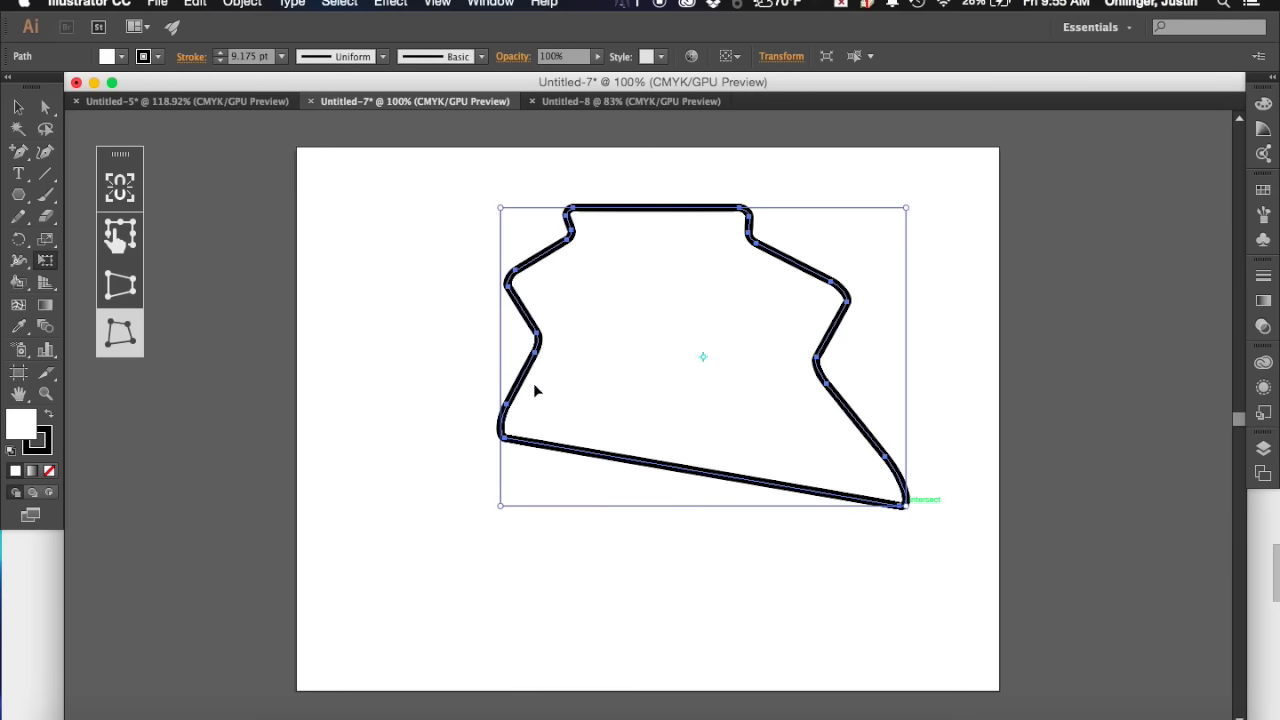
{"action": "key", "text": "super+z"}
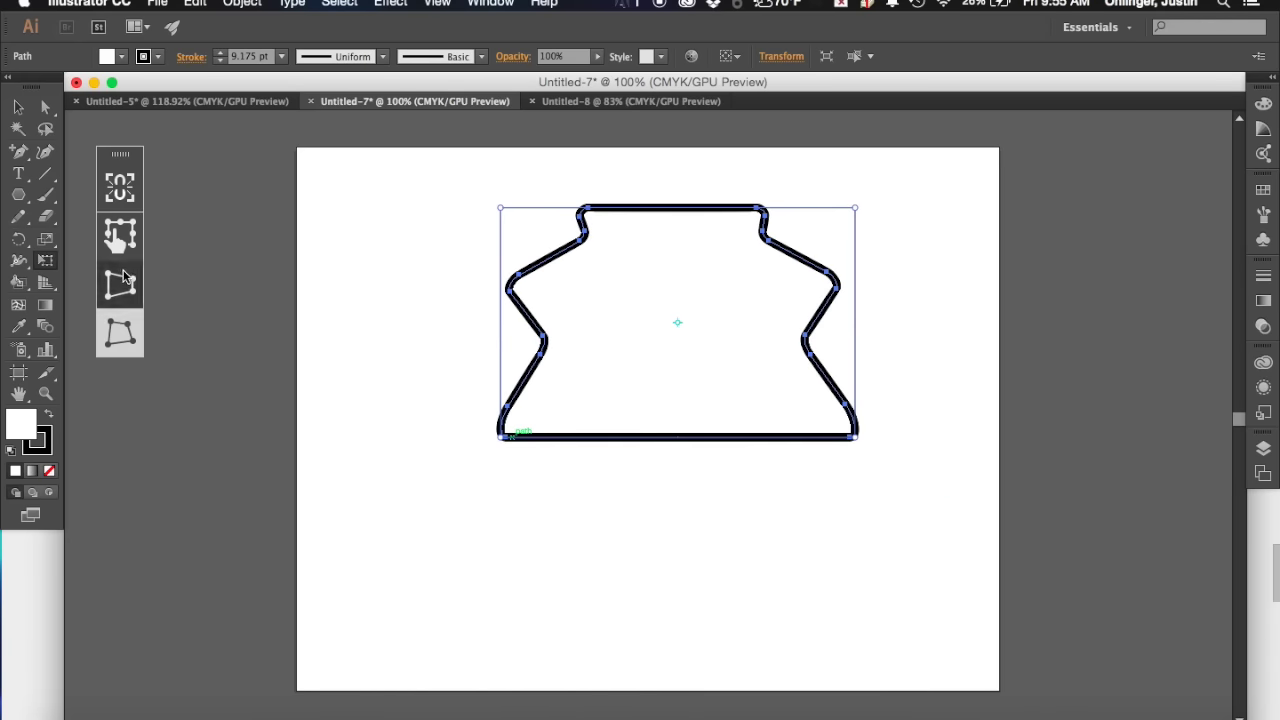
{"action": "key", "text": "super+z"}
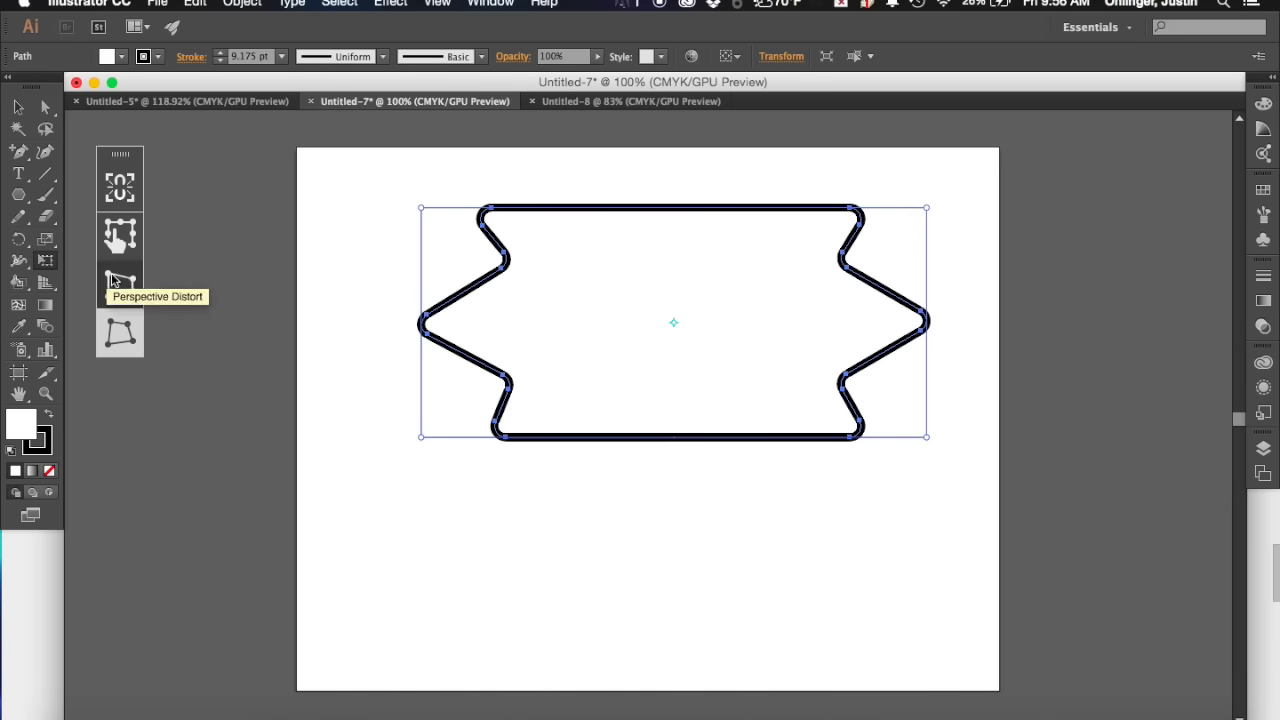
Try tapering the shape's left end vertically with Perspective Distort and undo the distortion.
{"action": "left_click", "coordinate": [113, 283]}
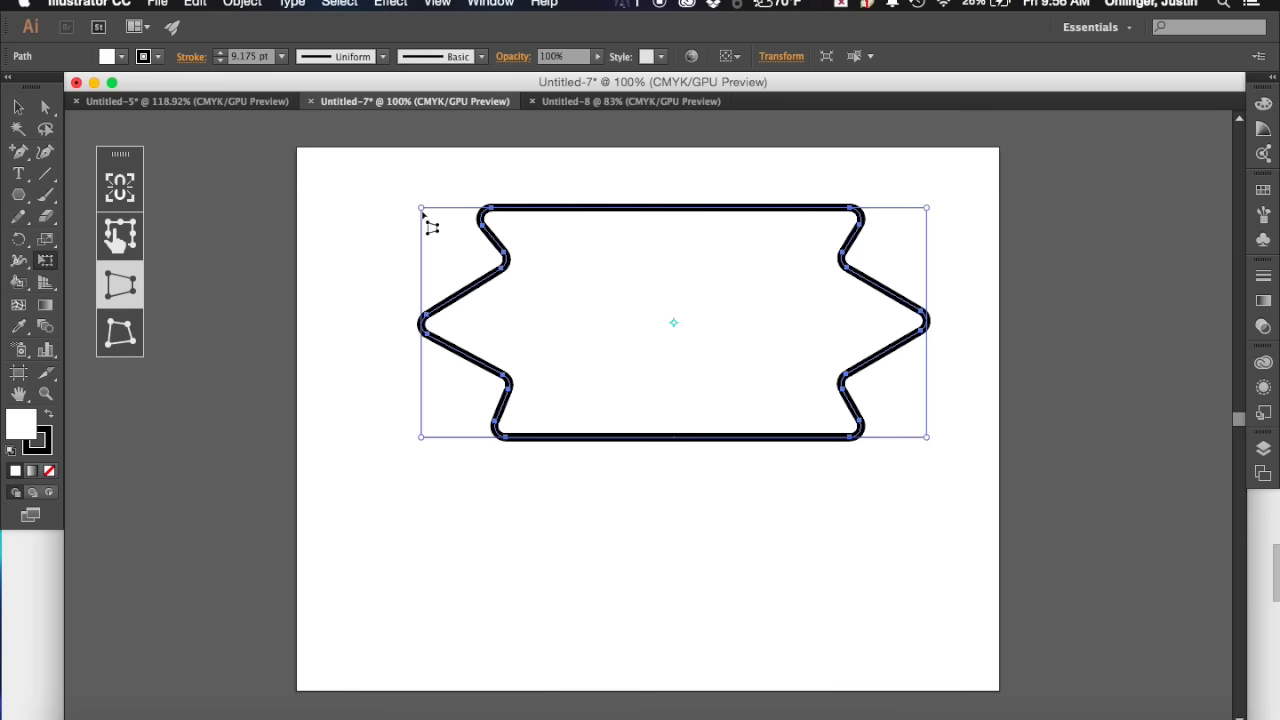
{"action": "left_click_drag", "start_coordinate": [422, 210], "coordinate": [388, 276]}
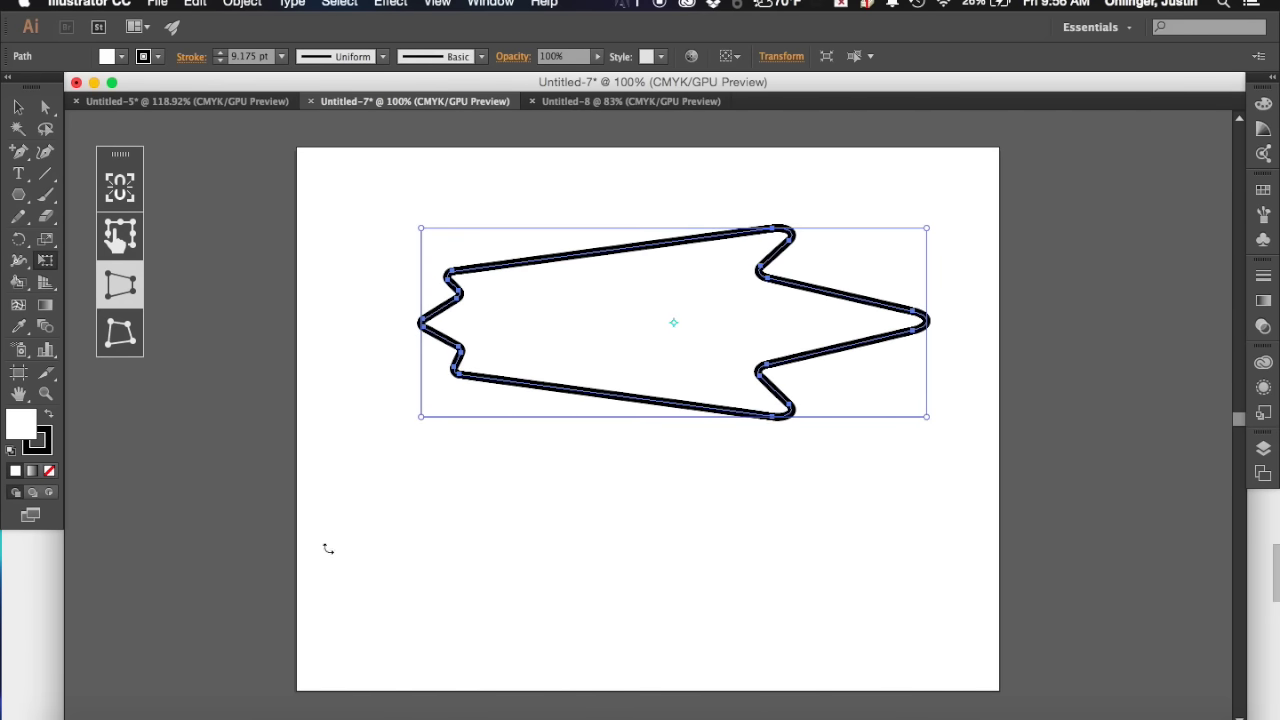
{"action": "key", "text": "super+z"}
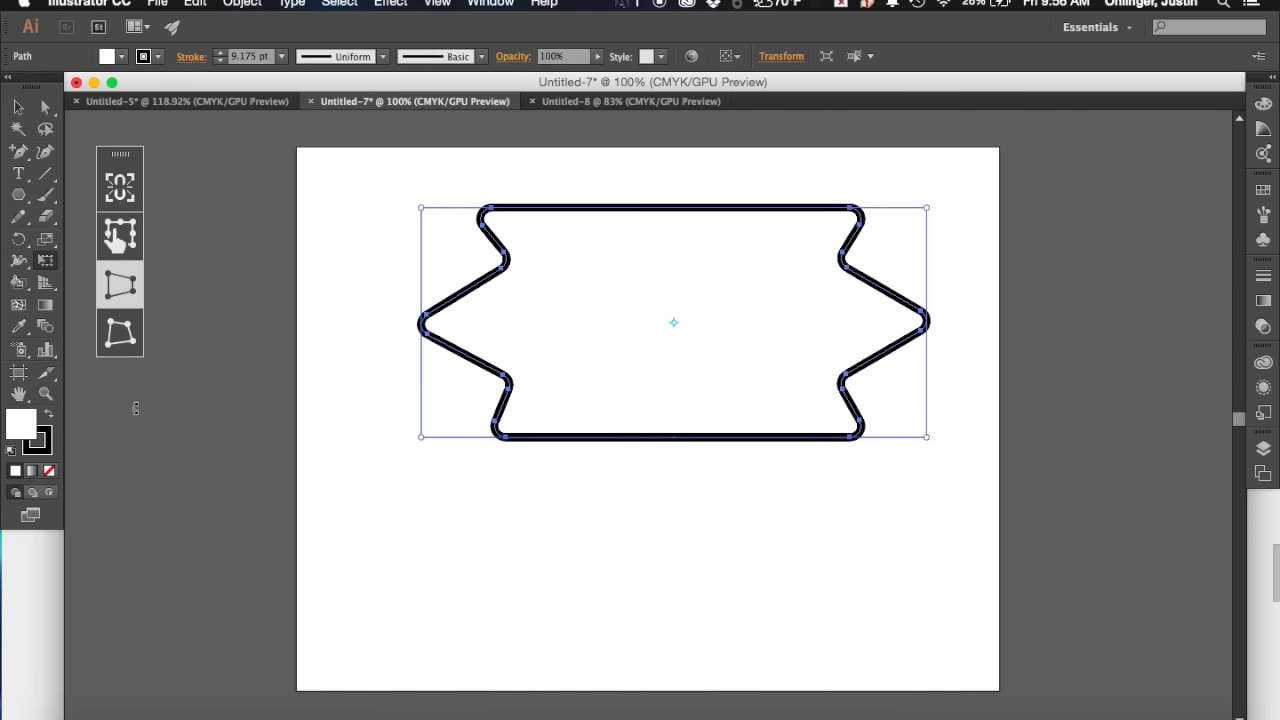